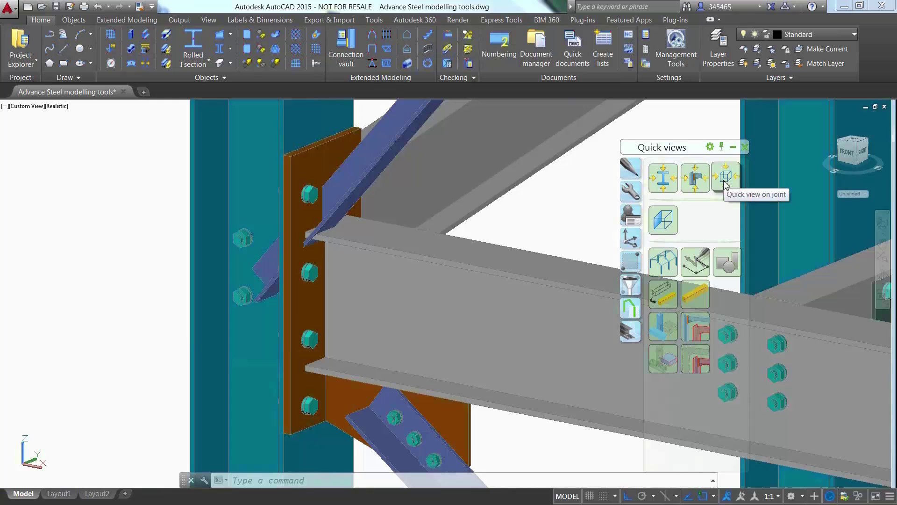
# Show a quick front view centred on the end plate of the beam-to-column joint.
pyautogui.click(725, 183)
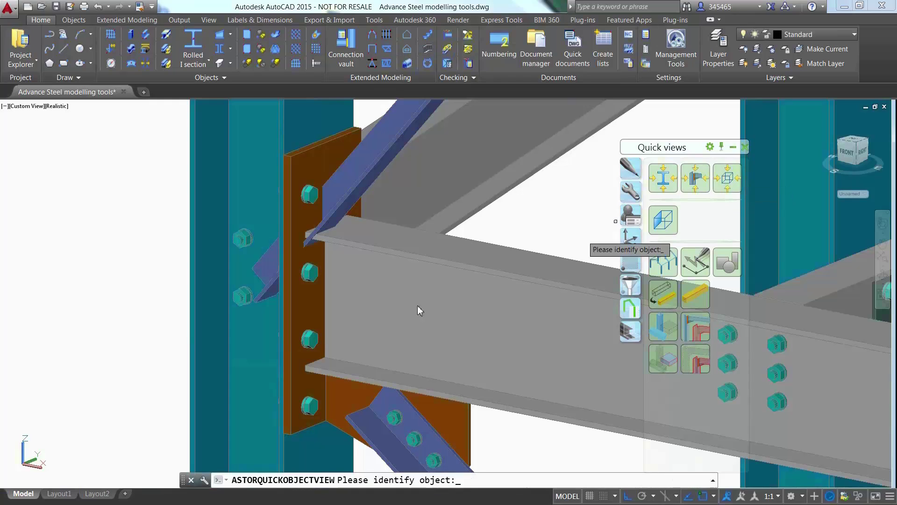
pyautogui.click(303, 329)
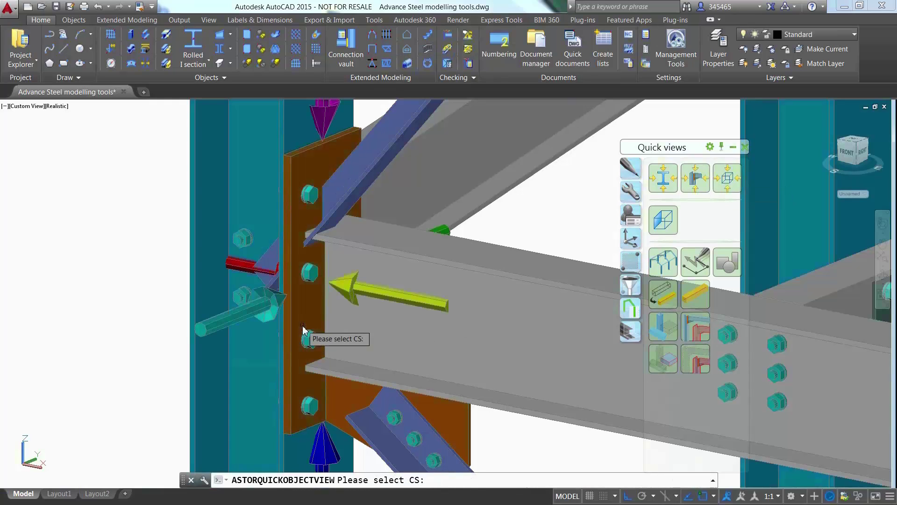
pyautogui.click(225, 320)
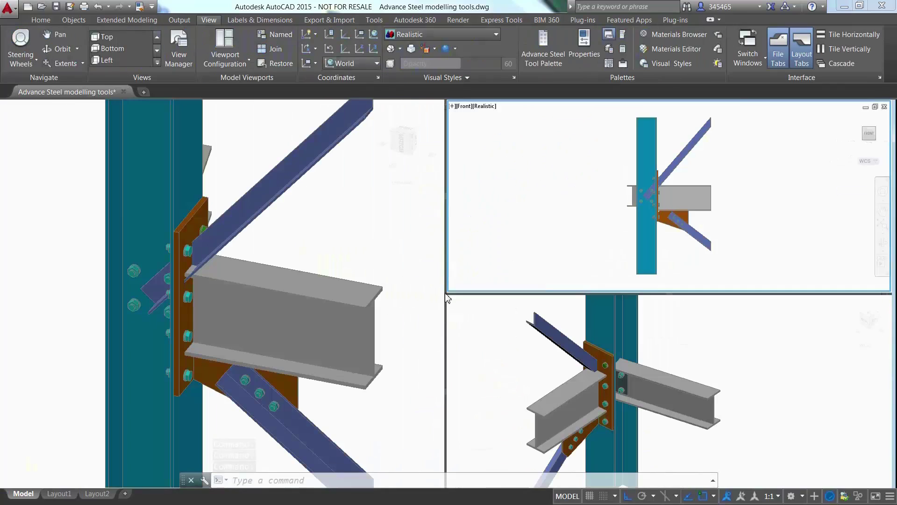
# Widen the main viewport and start a gusset-plate bracing joint on the grey column beam and base plate.
pyautogui.moveTo(447, 298); pyautogui.dragTo(593, 295)
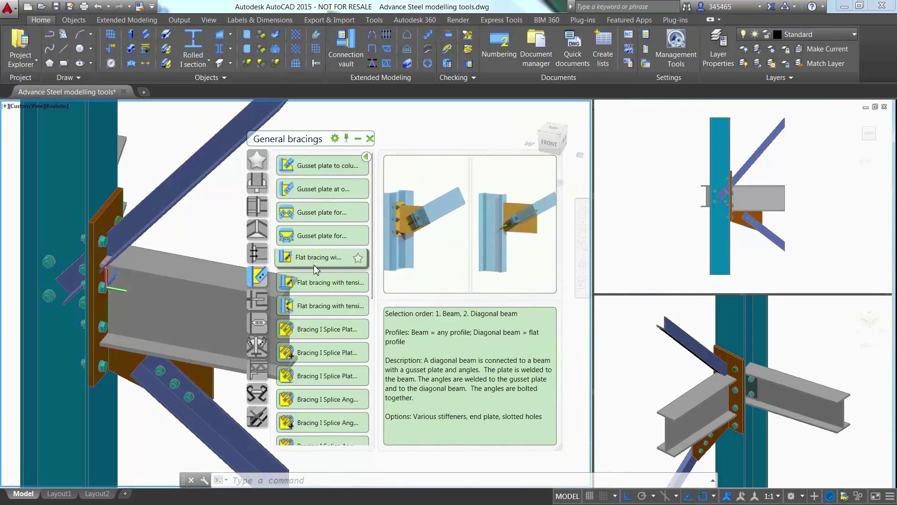
pyautogui.click(316, 281)
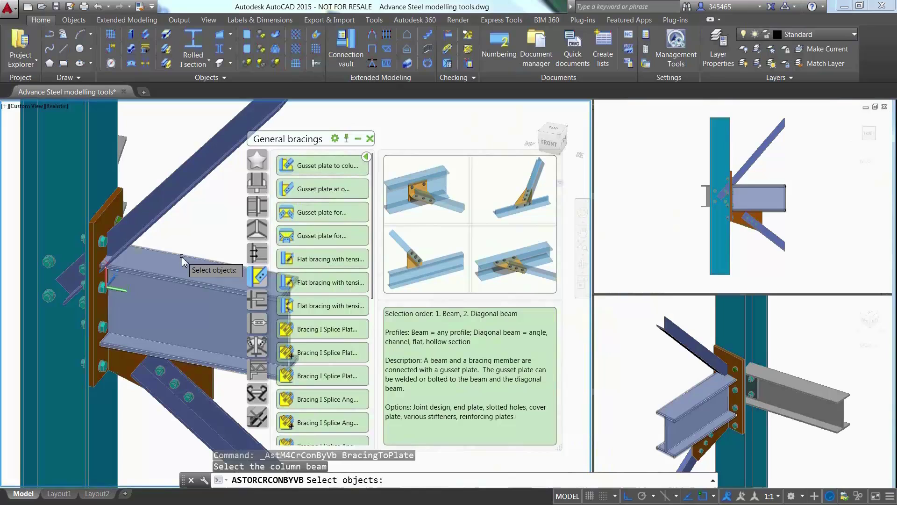
pyautogui.click(193, 264)
pyautogui.press('Return')
pyautogui.click(108, 209)
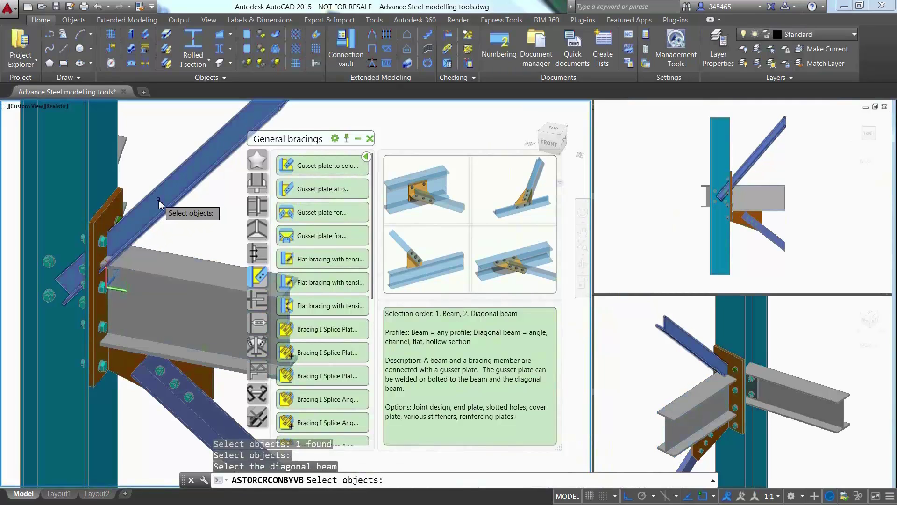
# Connect the blue diagonal to the gusset plate with 4 bolts along the diagonal.
pyautogui.click(169, 209)
pyautogui.press('Return')
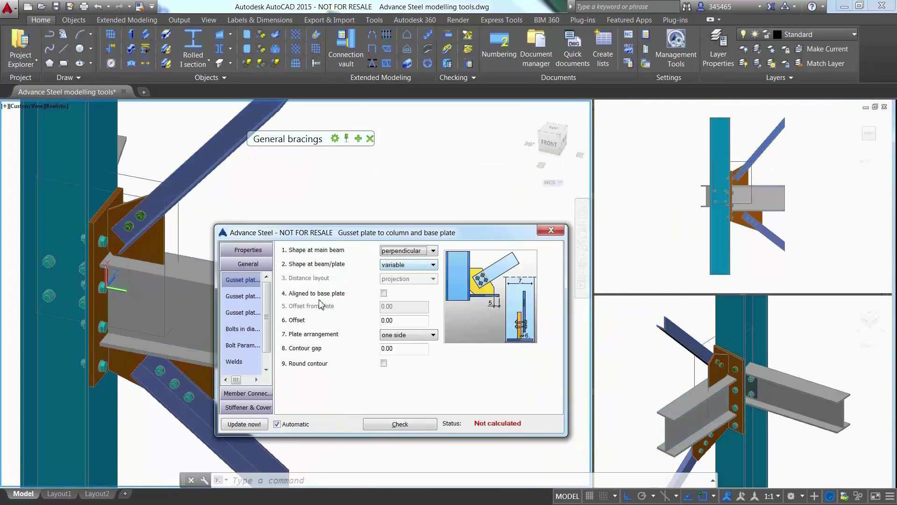
pyautogui.click(255, 329)
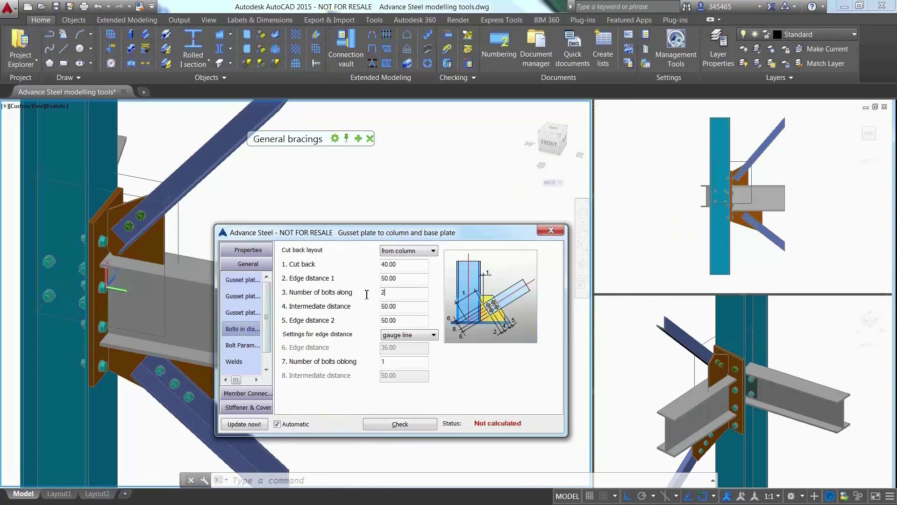
pyautogui.write('3')
pyautogui.doubleClick(394, 292)
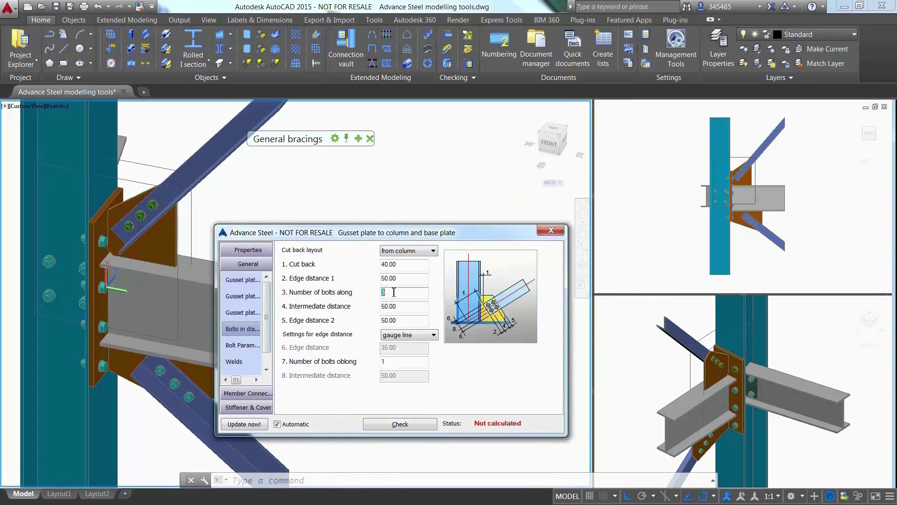
pyautogui.write('4')
pyautogui.press('Return')
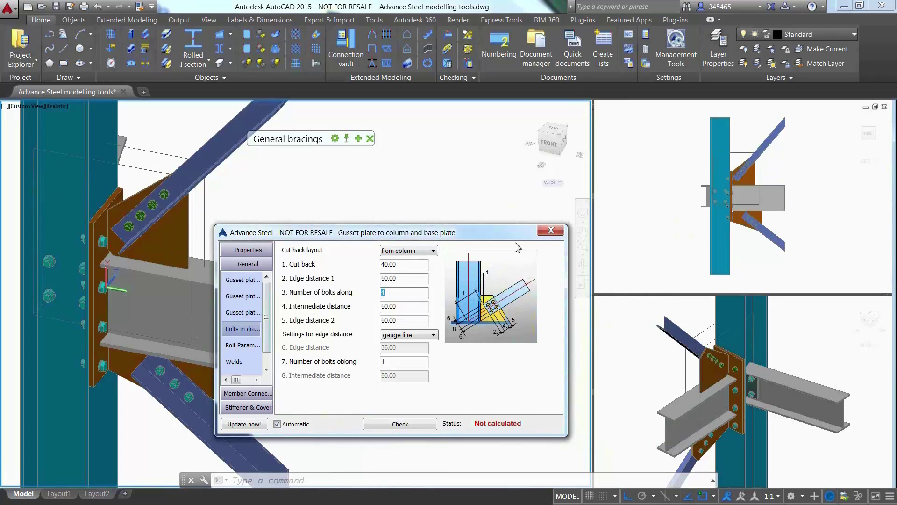
pyautogui.click(550, 231)
# Create a railing along the four platform edge beams.
pyautogui.keyDown('shift'); pyautogui.moveTo(366, 260); pyautogui.dragTo(75, 274, button='middle'); pyautogui.keyUp('shift')
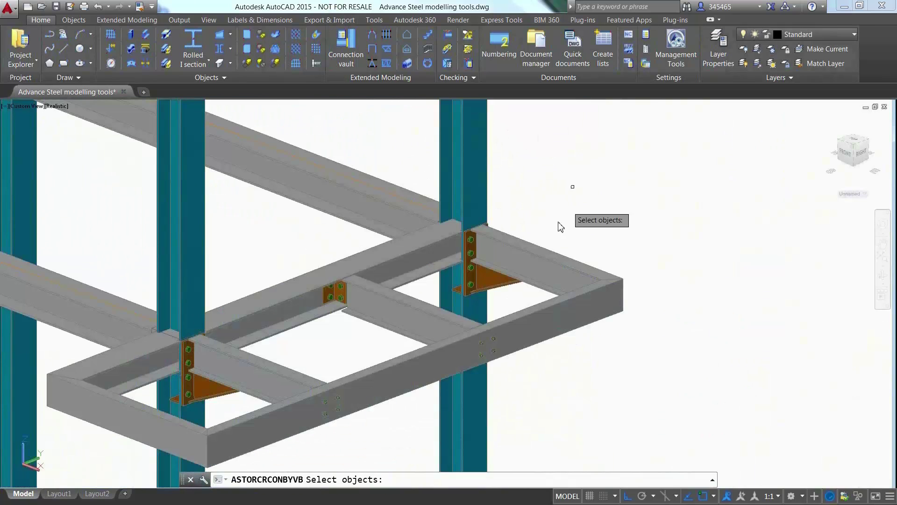
pyautogui.click(543, 259)
pyautogui.click(547, 313)
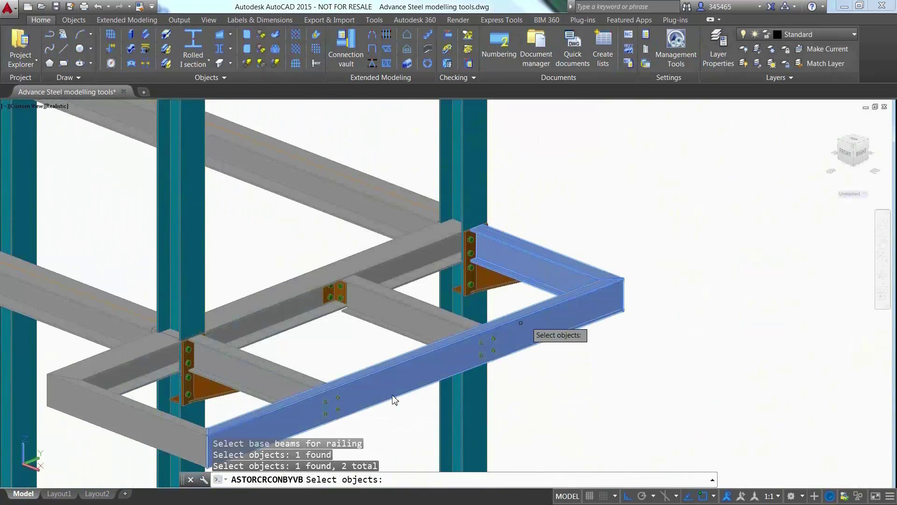
pyautogui.click(131, 429)
pyautogui.click(133, 389)
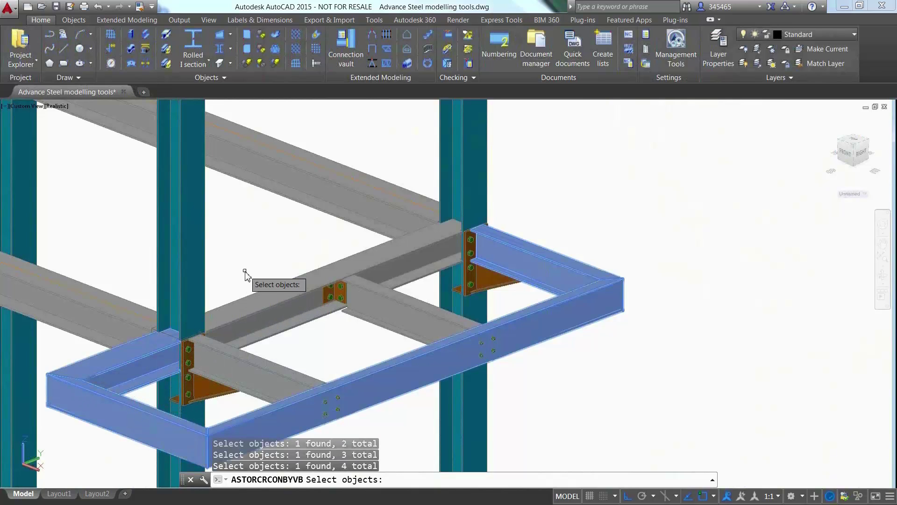
pyautogui.press('Return')
# Add a kick rail to the railing and make the handrail corners Knee bends.
pyautogui.click(518, 406)
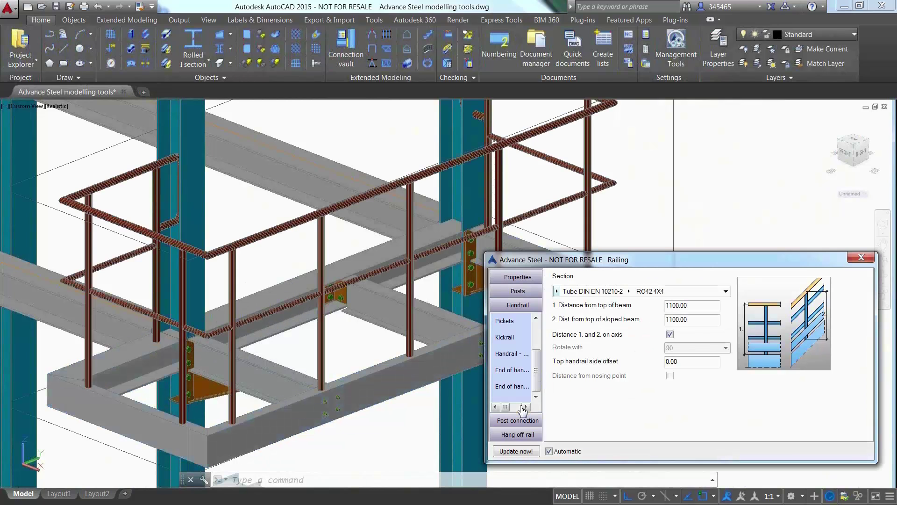
pyautogui.click(505, 337)
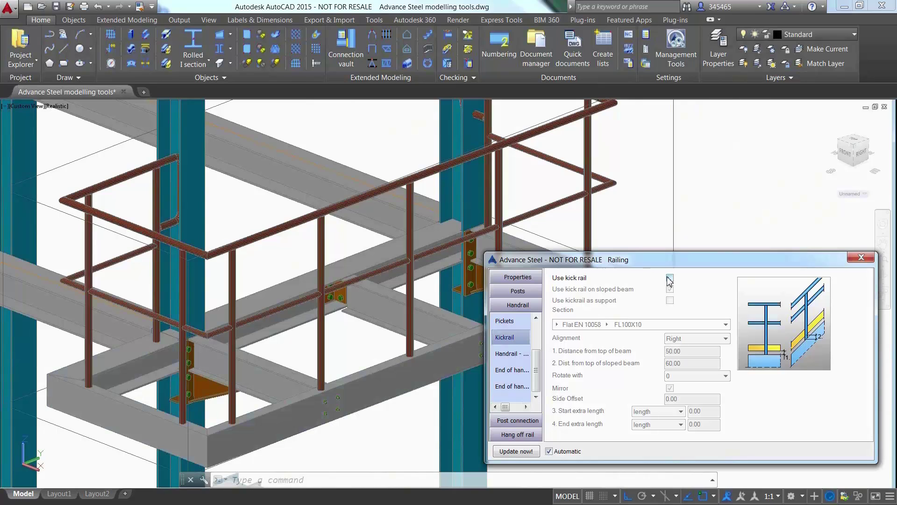
pyautogui.click(669, 279)
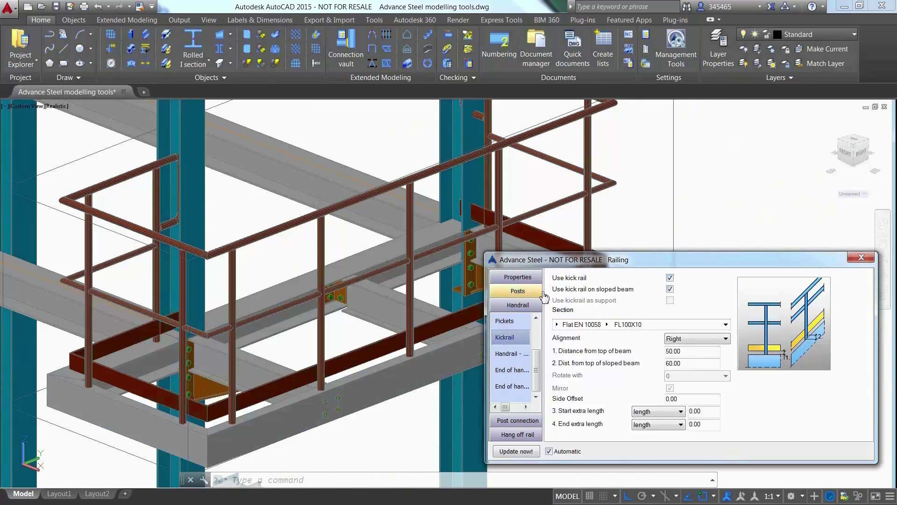
pyautogui.click(510, 354)
pyautogui.click(697, 279)
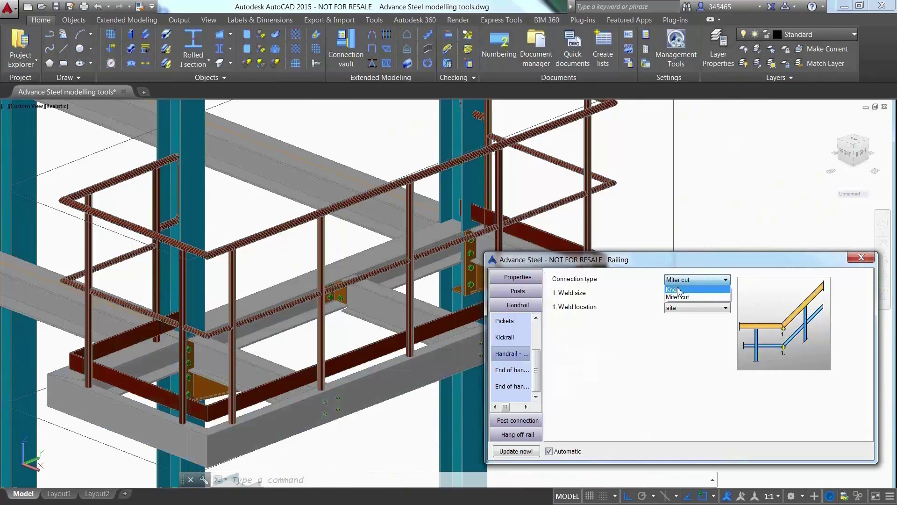
pyautogui.click(675, 298)
# Give the railing posts Plate with weld bases and pick a library railing preset.
pyautogui.click(517, 420)
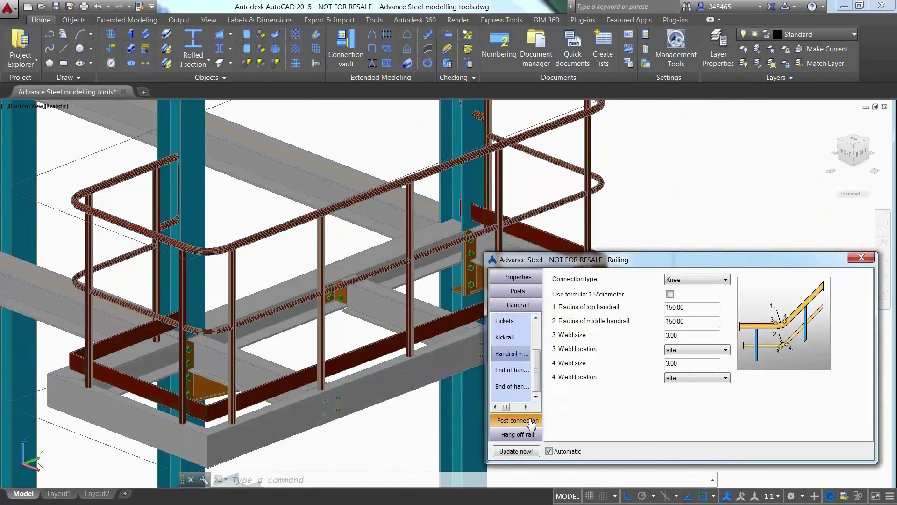
pyautogui.click(694, 279)
pyautogui.click(668, 310)
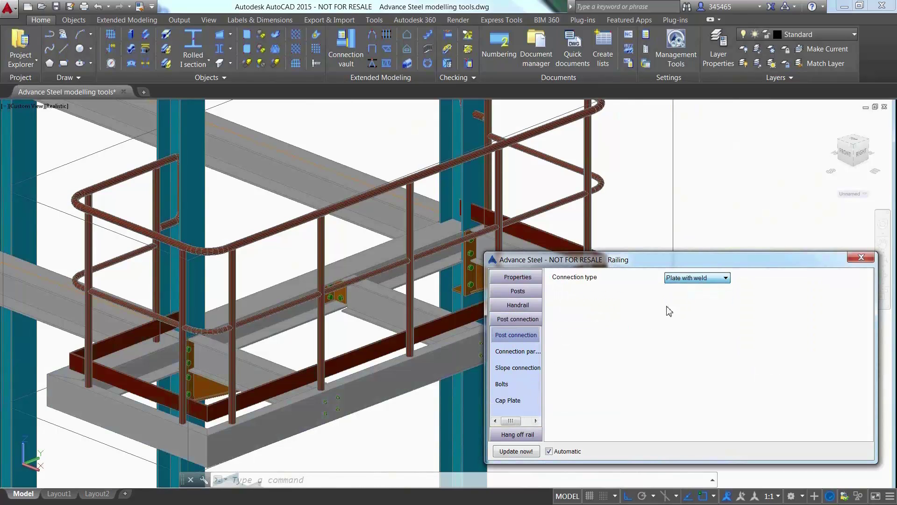
pyautogui.click(526, 278)
pyautogui.click(509, 309)
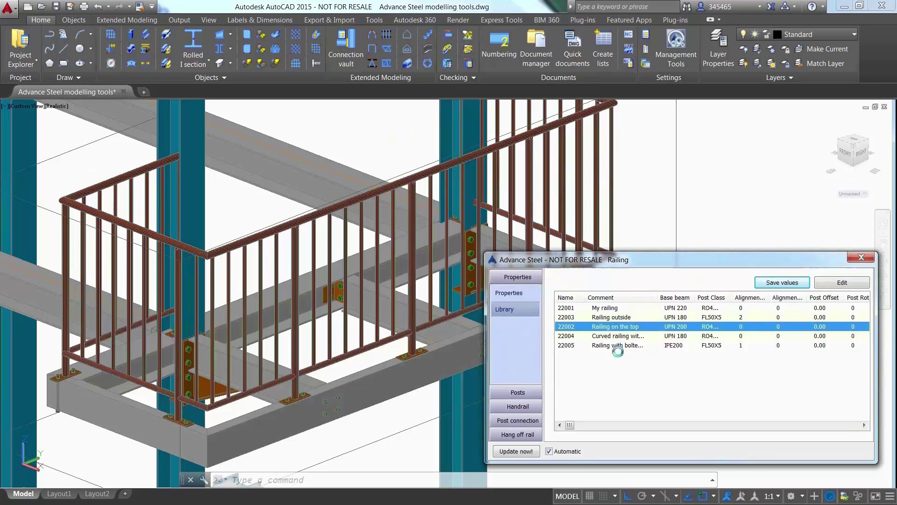
# Stretch the front platform beam's end outward so the railing extends with it.
pyautogui.press('Escape')
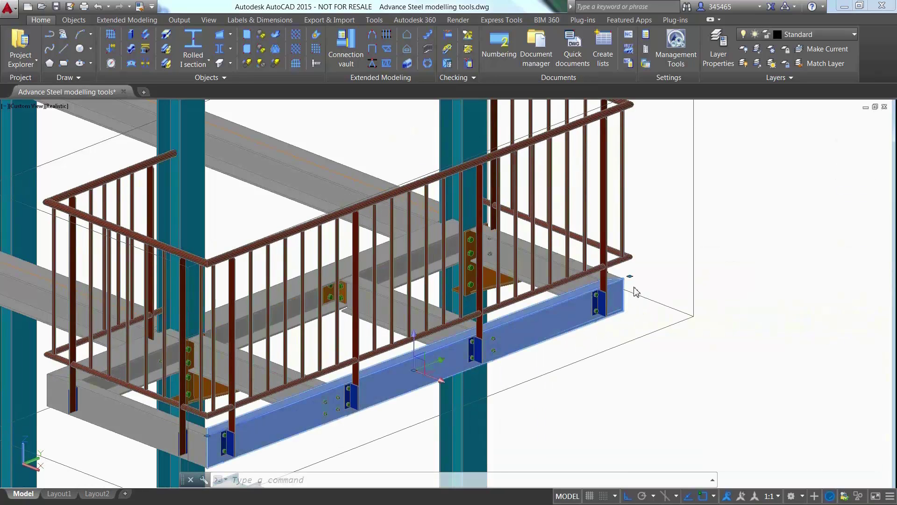
pyautogui.click(632, 284)
pyautogui.click(630, 276)
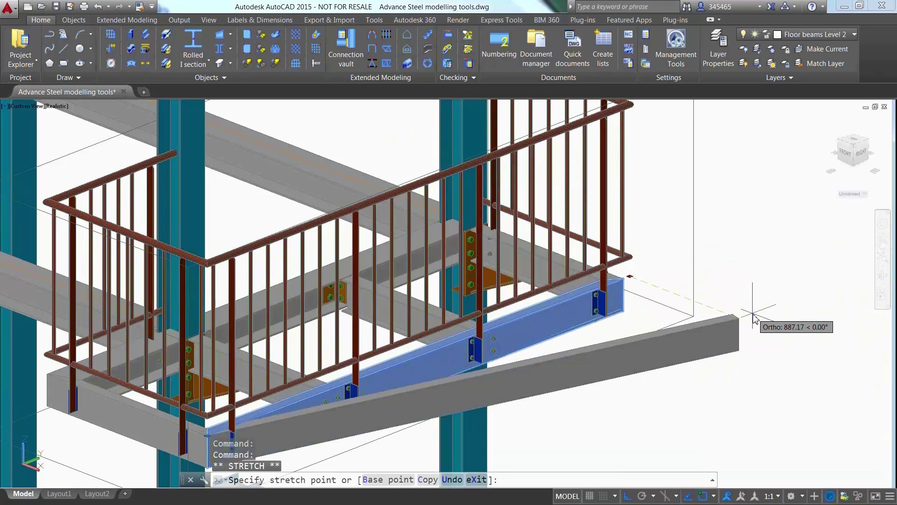
pyautogui.click(772, 322)
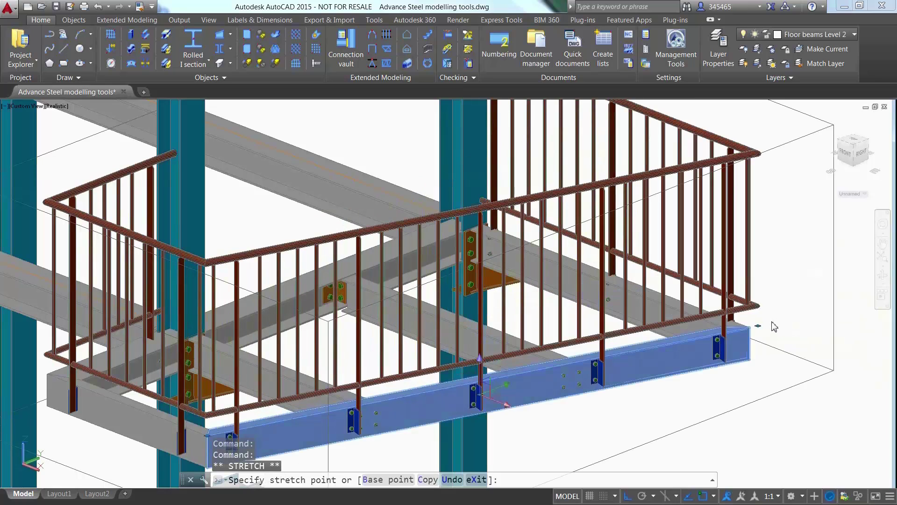
pyautogui.press('Escape')
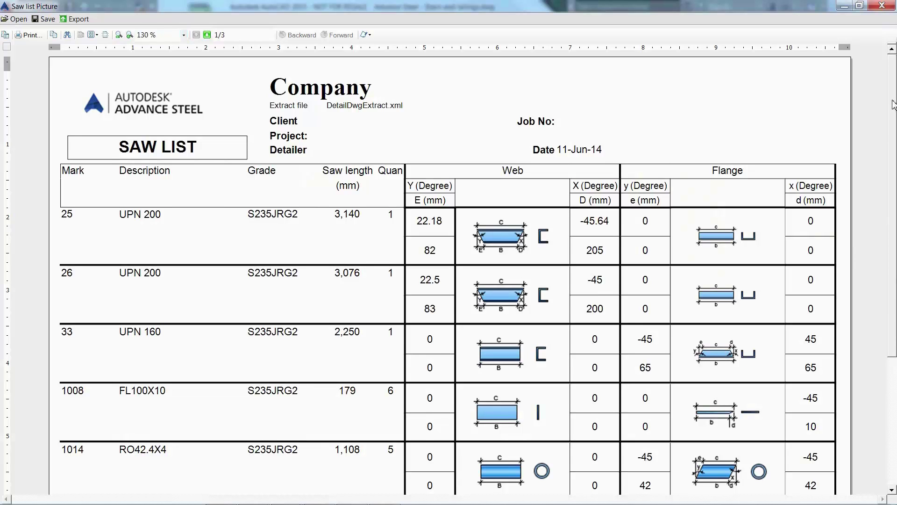
# Scroll down the saw list through the UPN, flat and tube part rows.
pyautogui.moveTo(893, 103); pyautogui.dragTo(895, 191)
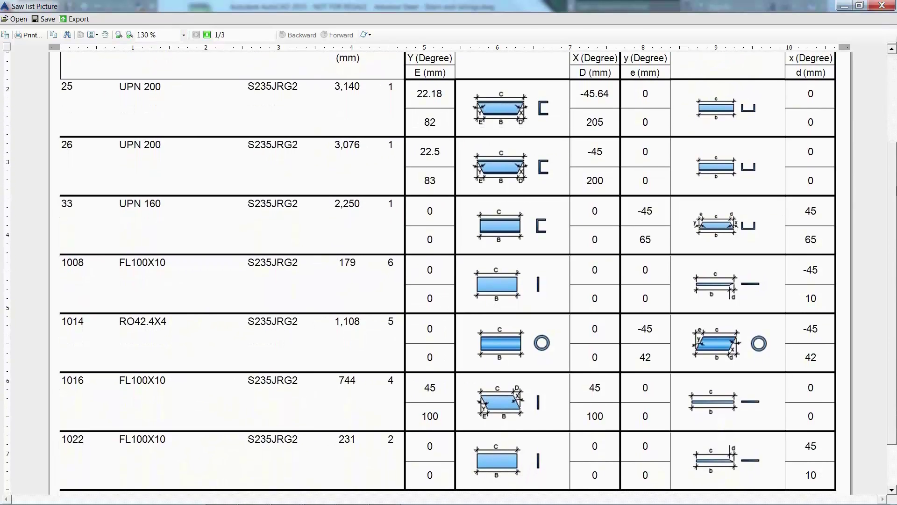
# Preview the up-to-date NC-DXF plate files pk1003, pm1002, po1002 and pq1002.
pyautogui.click(104, 135)
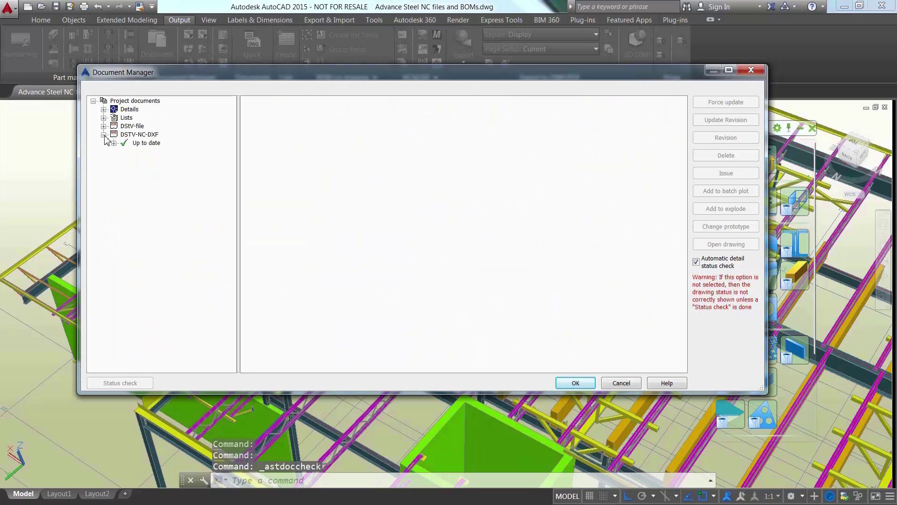
pyautogui.click(114, 143)
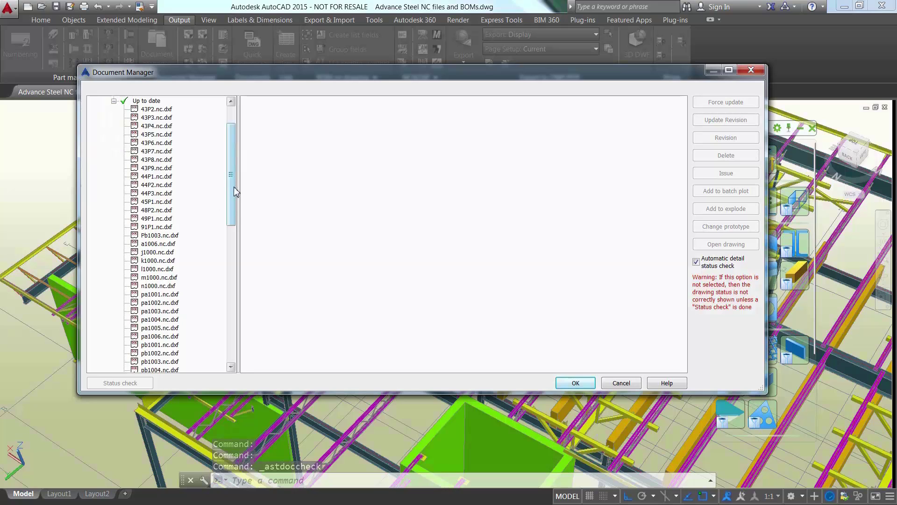
pyautogui.moveTo(231, 192); pyautogui.dragTo(242, 324)
pyautogui.click(161, 303)
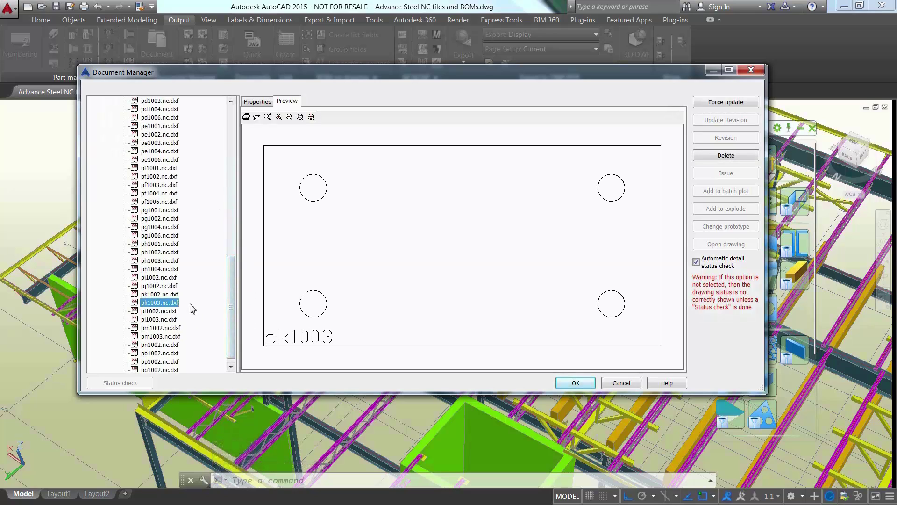
pyautogui.click(176, 328)
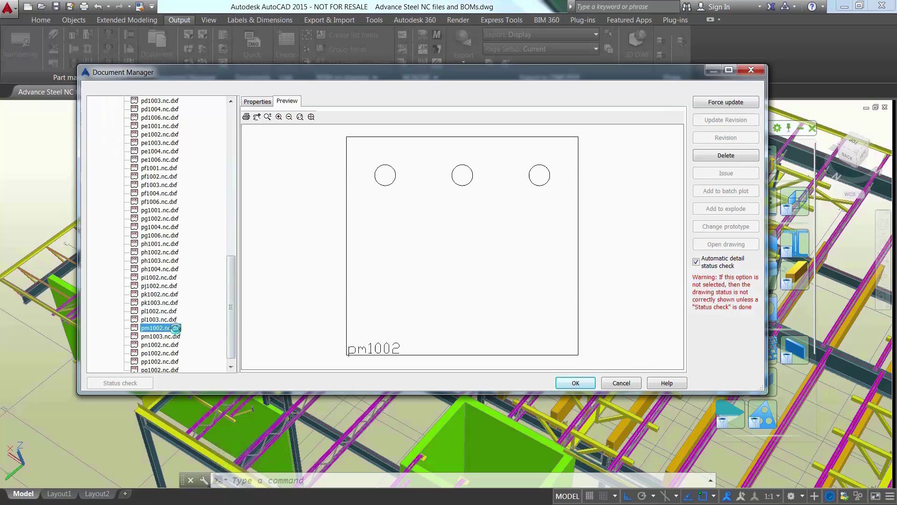
pyautogui.scroll(-1, 231, 311)
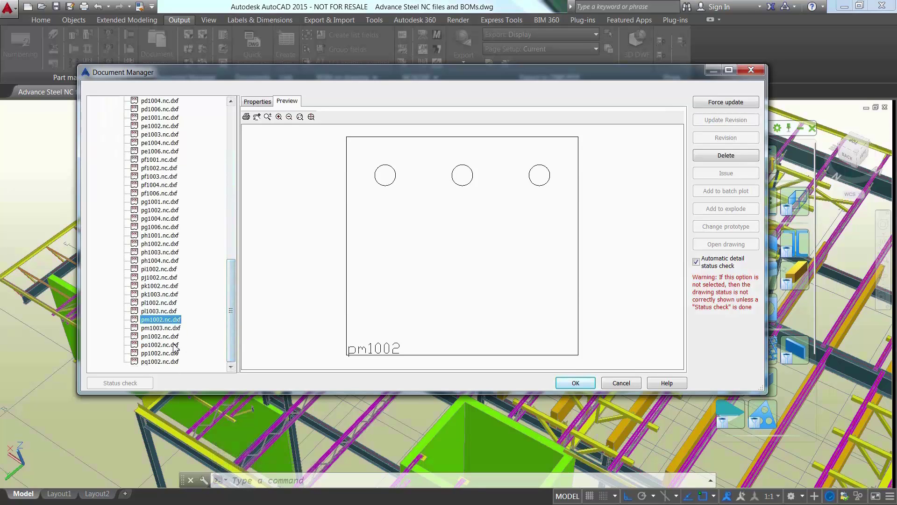
pyautogui.click(176, 345)
pyautogui.click(176, 362)
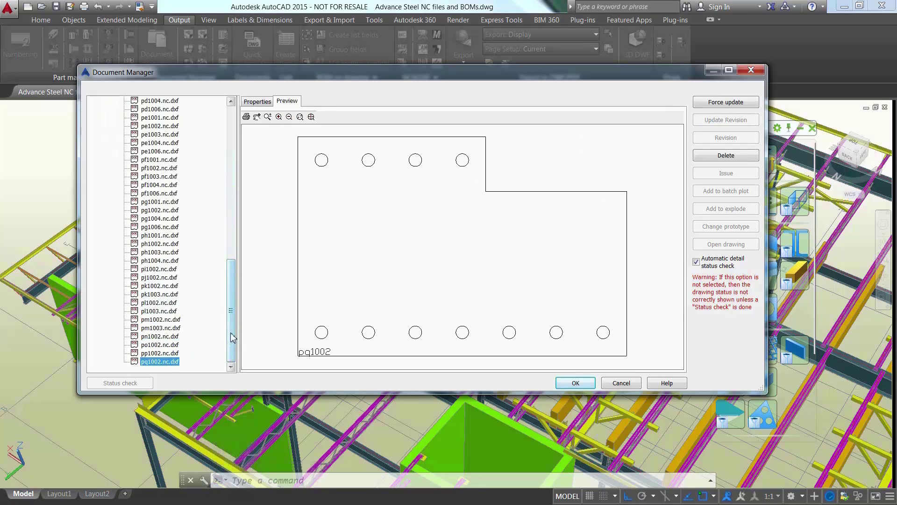
pyautogui.moveTo(233, 337); pyautogui.dragTo(239, 176)
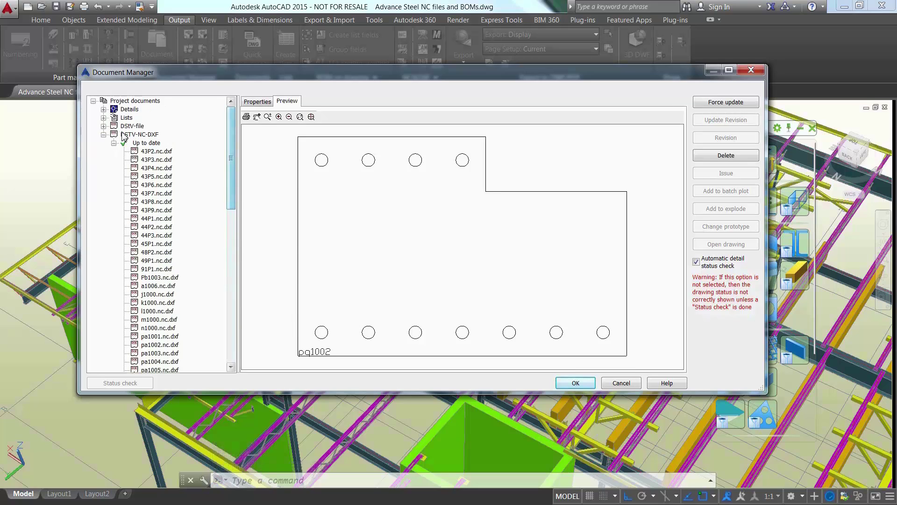
# Show and scroll the NC text preview of 6B5.nc from the up-to-date DStV-NC files.
pyautogui.click(104, 126)
pyautogui.click(114, 143)
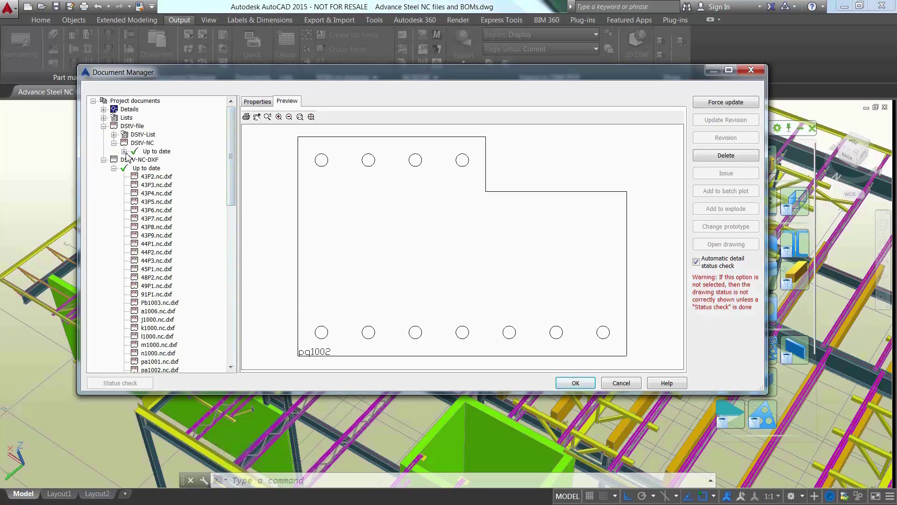
pyautogui.click(124, 152)
pyautogui.click(161, 185)
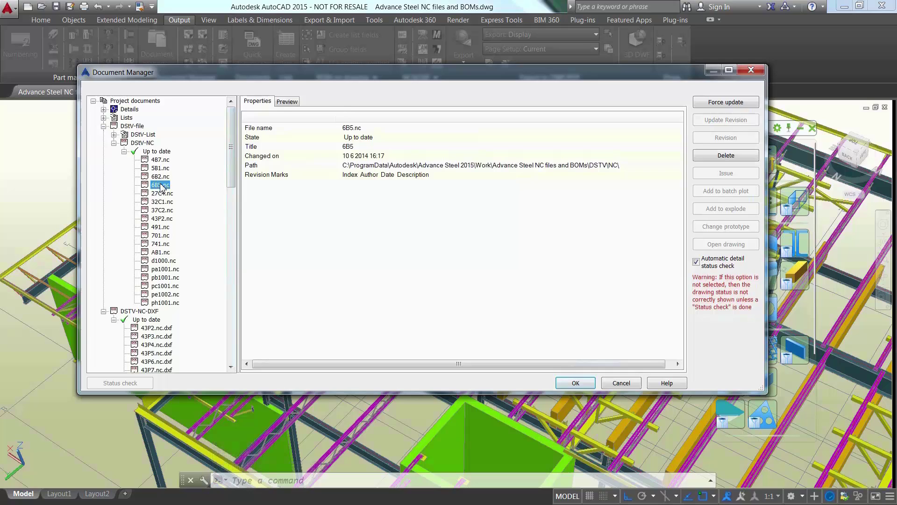
pyautogui.click(285, 104)
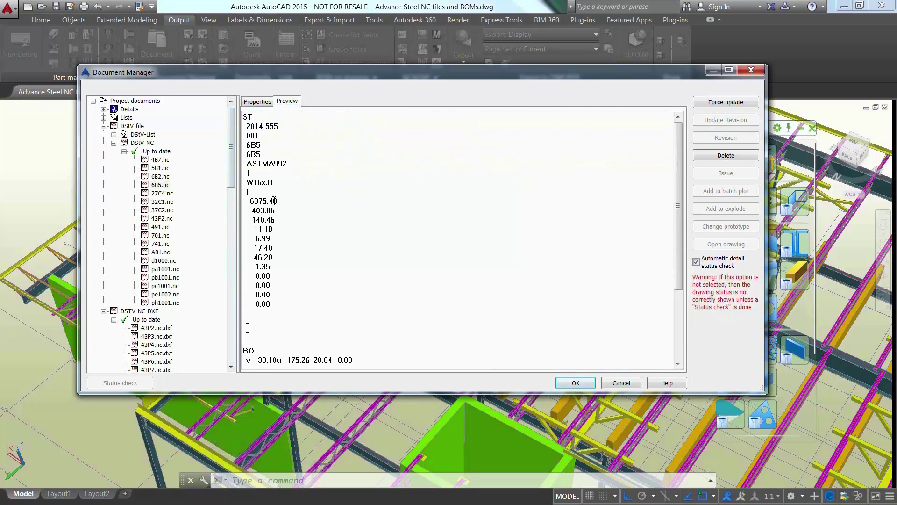
pyautogui.moveTo(680, 217); pyautogui.dragTo(692, 294)
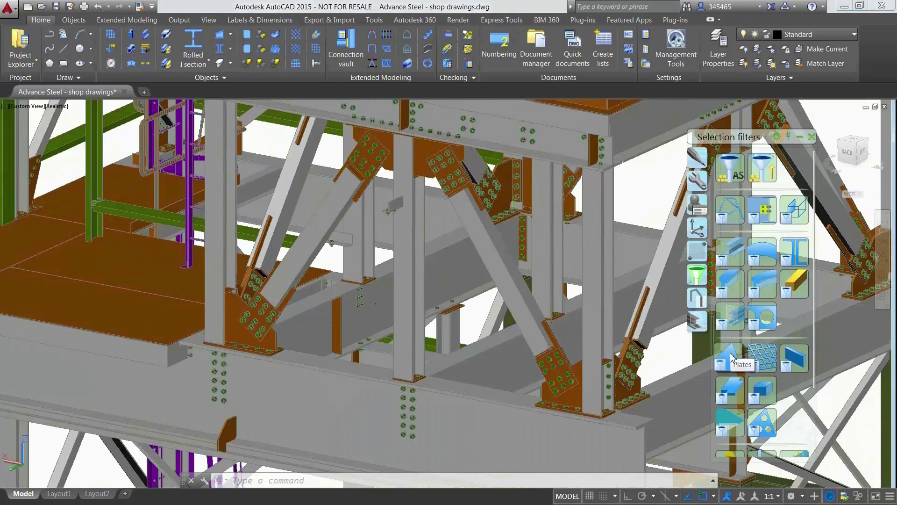
# Select all plates and generate their drawings with the Parts A1 - Multi - BOM process.
pyautogui.click(732, 358)
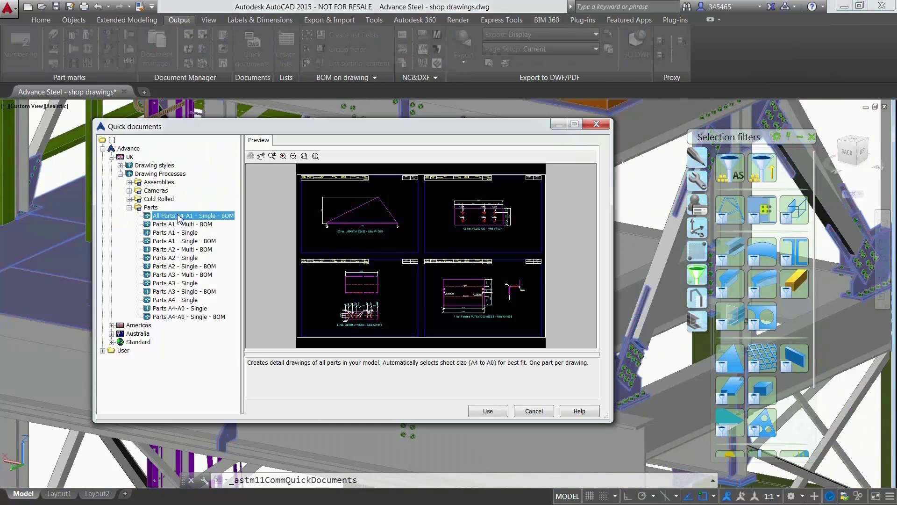
pyautogui.click(182, 224)
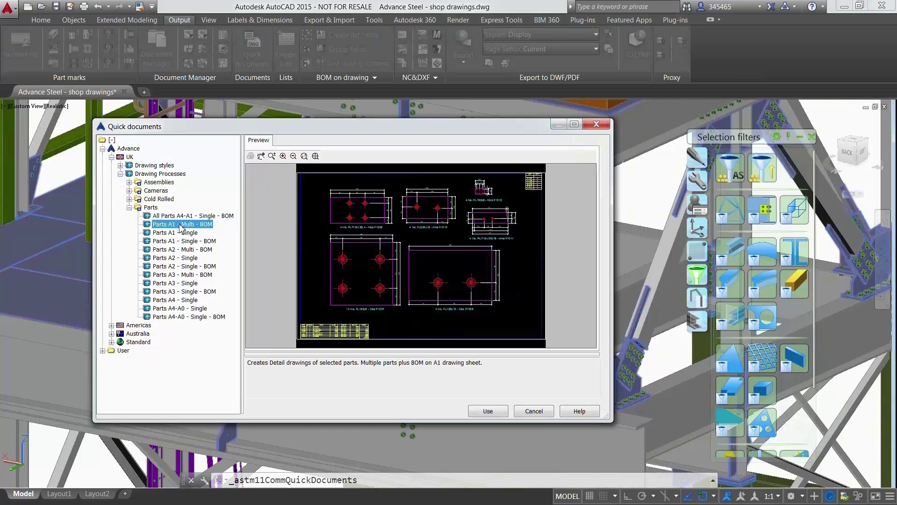
pyautogui.click(181, 309)
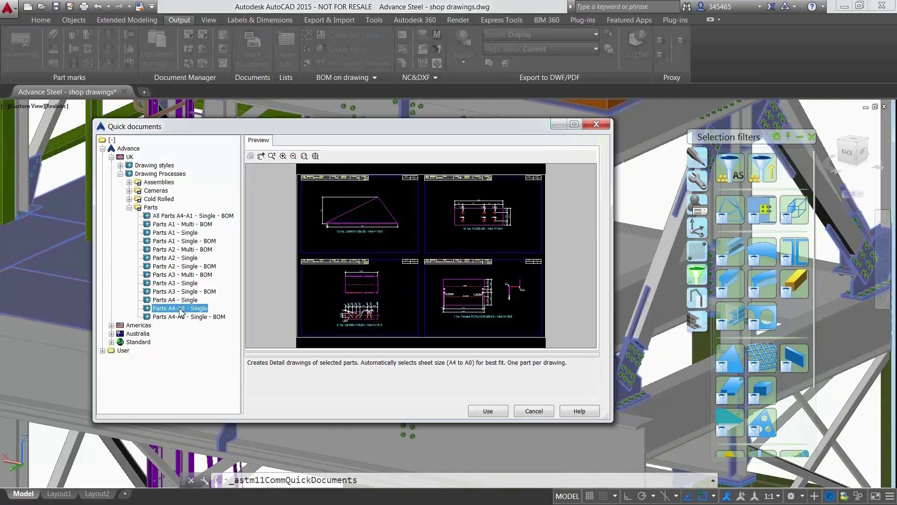
pyautogui.click(203, 224)
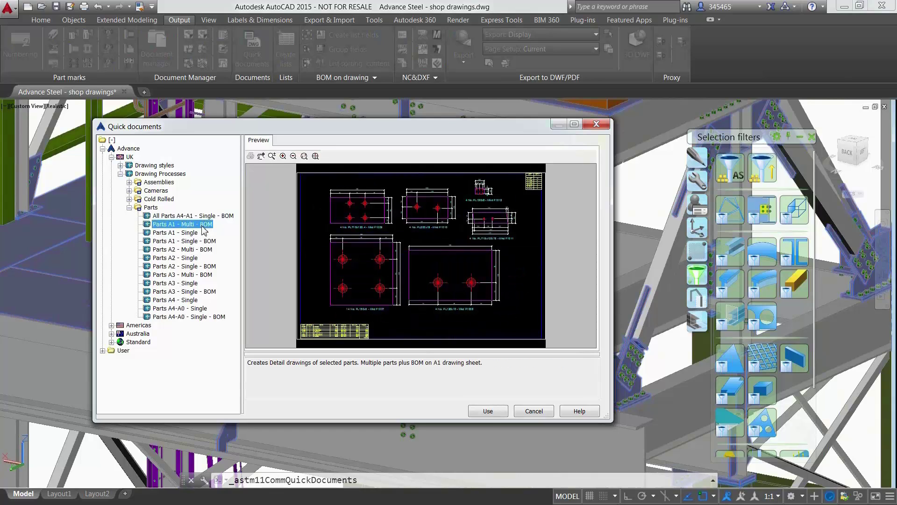
pyautogui.click(488, 410)
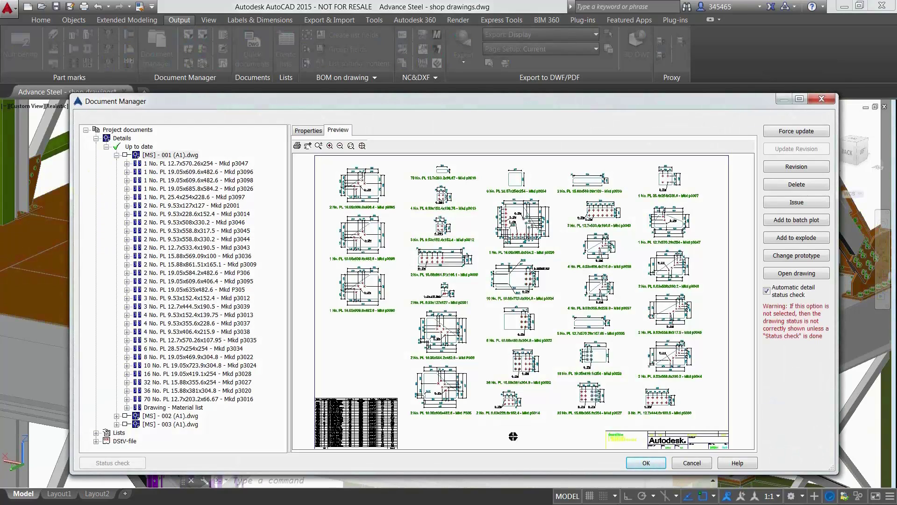
# Zoom and pan the A1 sheet preview across the plate details and material list.
pyautogui.scroll(4, 676, 329)
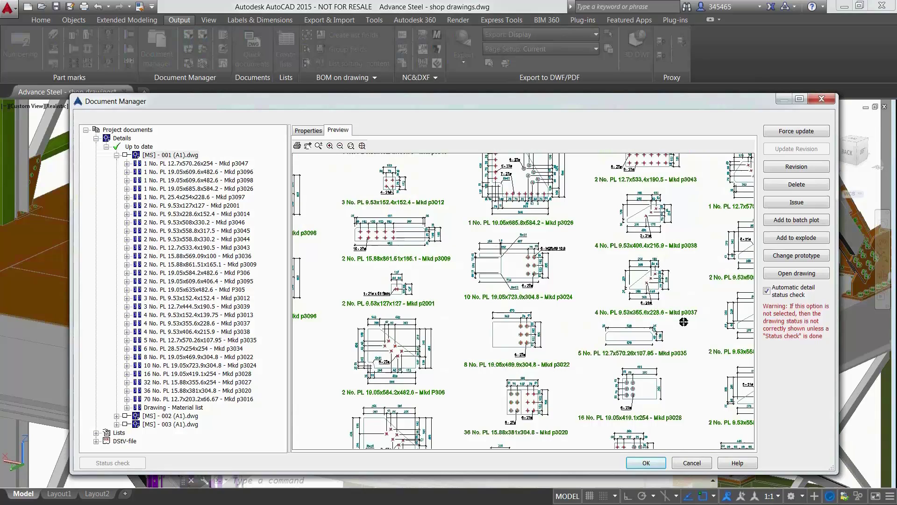
pyautogui.moveTo(674, 320)
pyautogui.mouseDown()
pyautogui.moveTo(594, 329)
pyautogui.moveTo(612, 251)
pyautogui.moveTo(723, 200)
pyautogui.mouseUp()
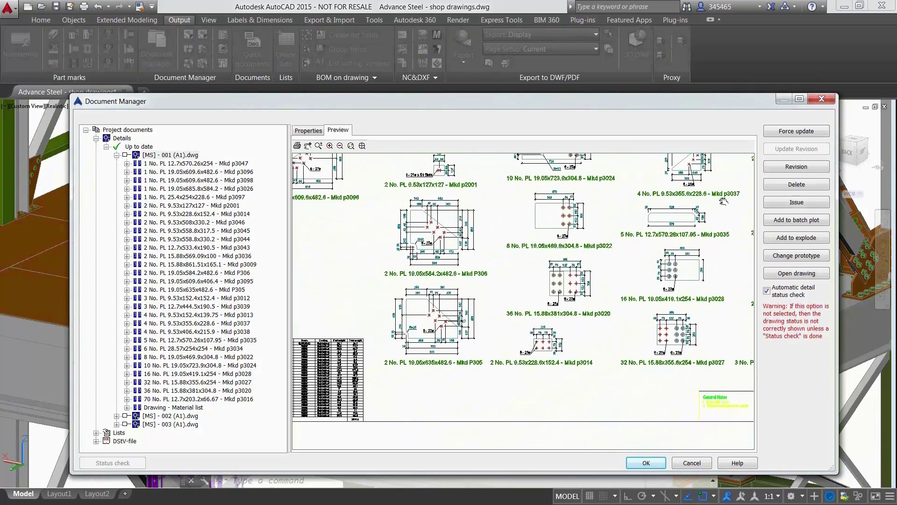
pyautogui.moveTo(484, 322)
pyautogui.mouseDown()
pyautogui.moveTo(541, 298)
pyautogui.moveTo(567, 321)
pyautogui.mouseUp()
pyautogui.scroll(3, 501, 301)
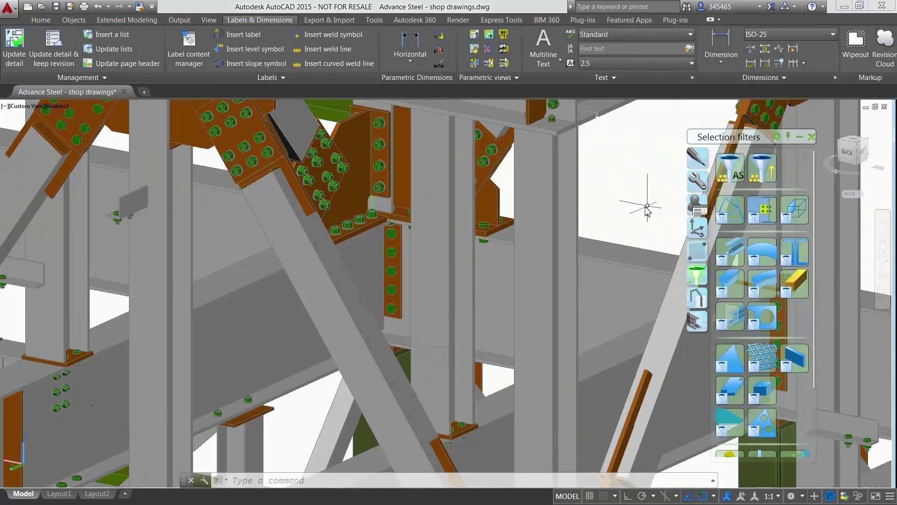
# Set the end plate joint's horizontal bolt centre distance to 144 and vertical group 1 to 3 lines.
pyautogui.click(396, 270)
pyautogui.rightClick(400, 271)
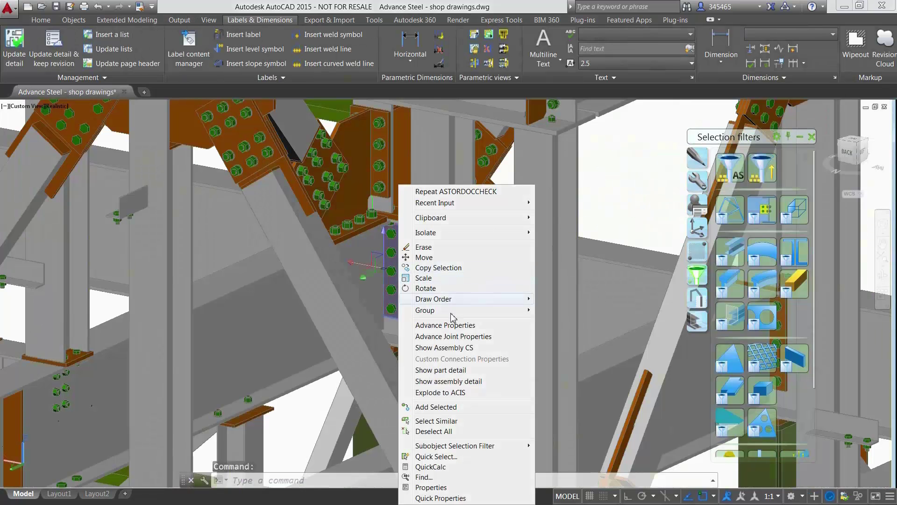
pyautogui.click(456, 336)
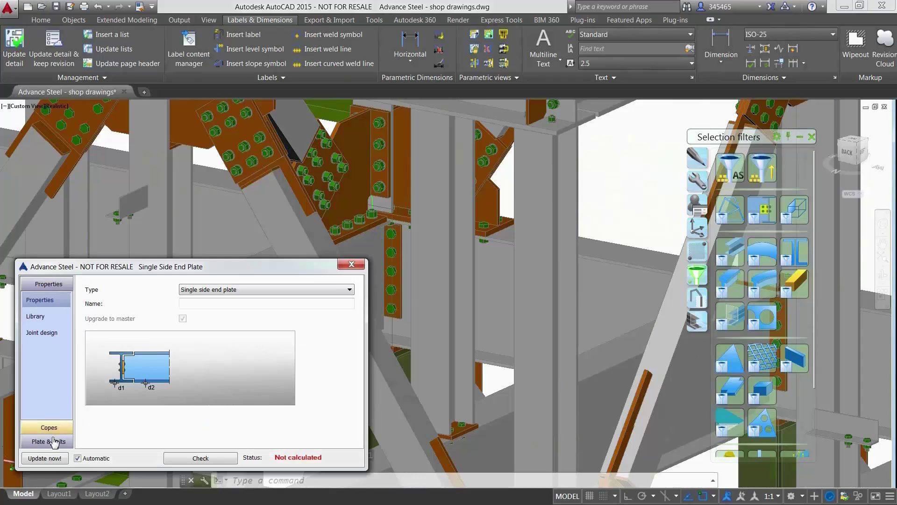
pyautogui.click(54, 440)
pyautogui.click(55, 365)
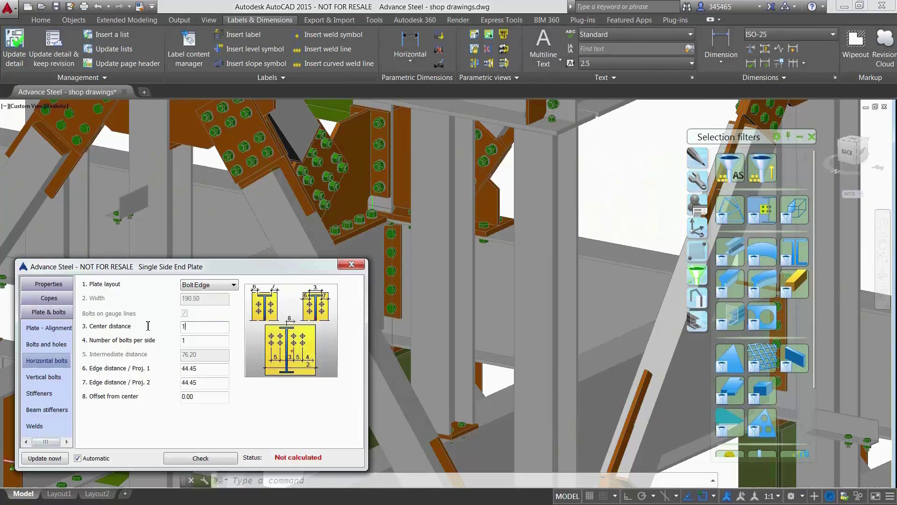
pyautogui.write('144')
pyautogui.press('Return')
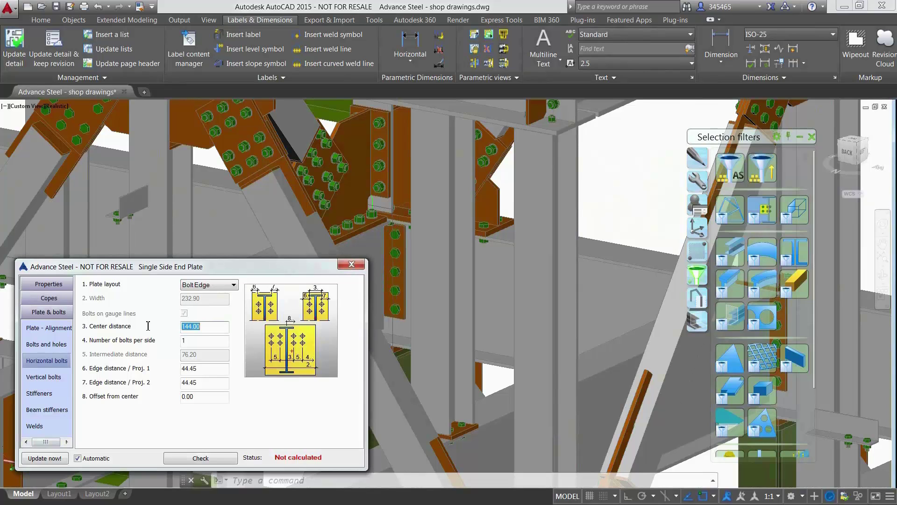
pyautogui.click(63, 381)
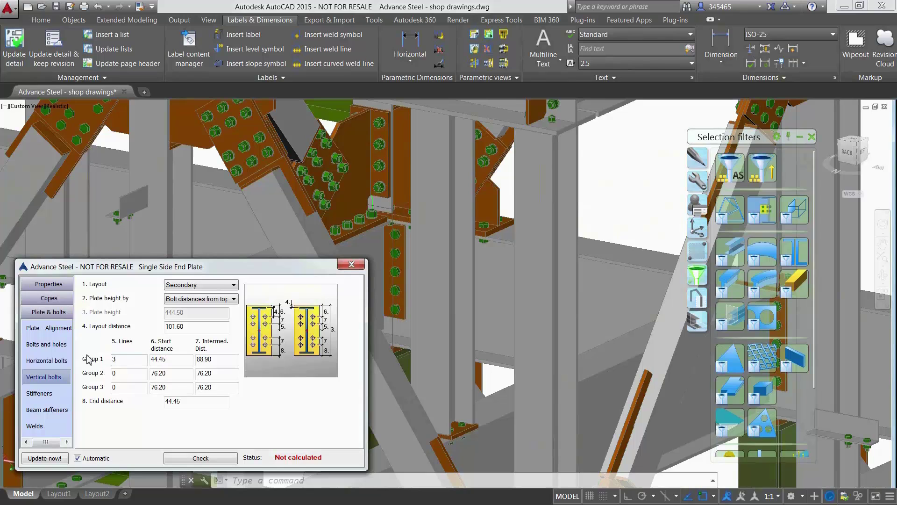
pyautogui.write('3')
pyautogui.press('Return')
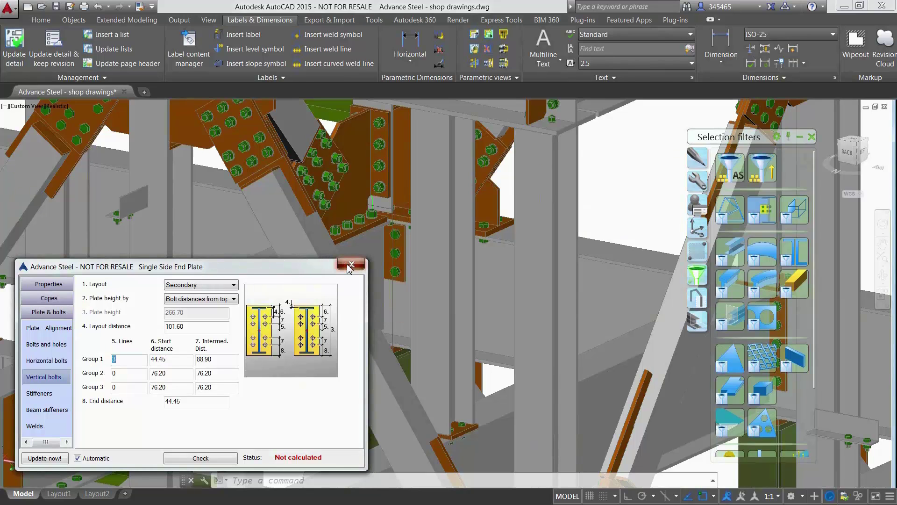
# Mark the out-of-date drawings with revision A for the bolt change, then open drawing B308.
pyautogui.click(351, 264)
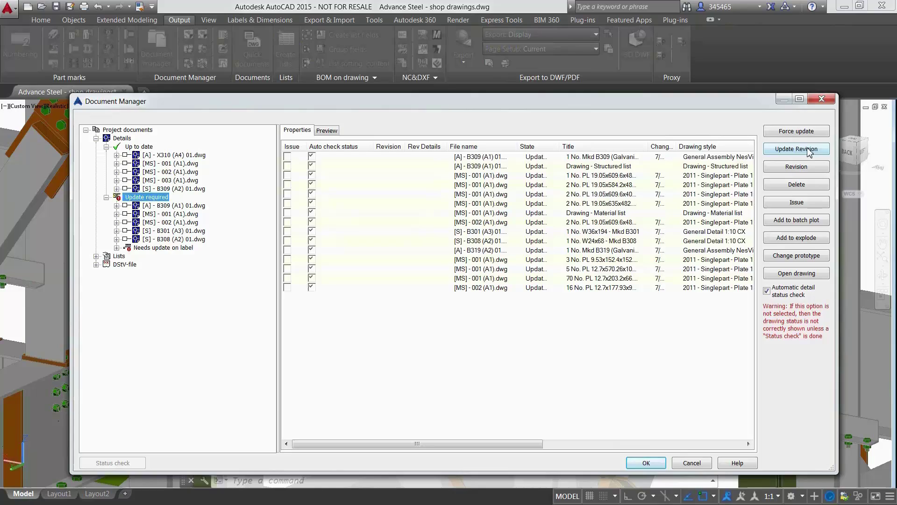
pyautogui.click(809, 150)
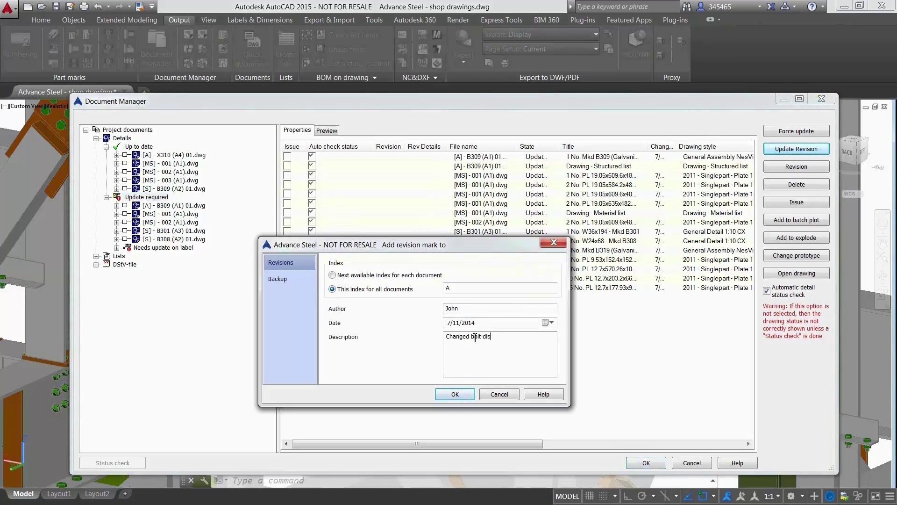
pyautogui.click(455, 394)
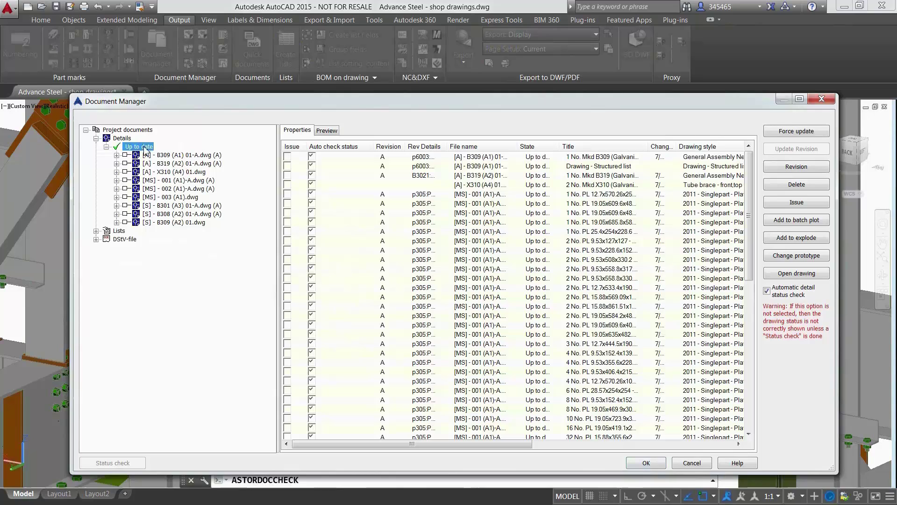
pyautogui.click(186, 215)
pyautogui.click(769, 274)
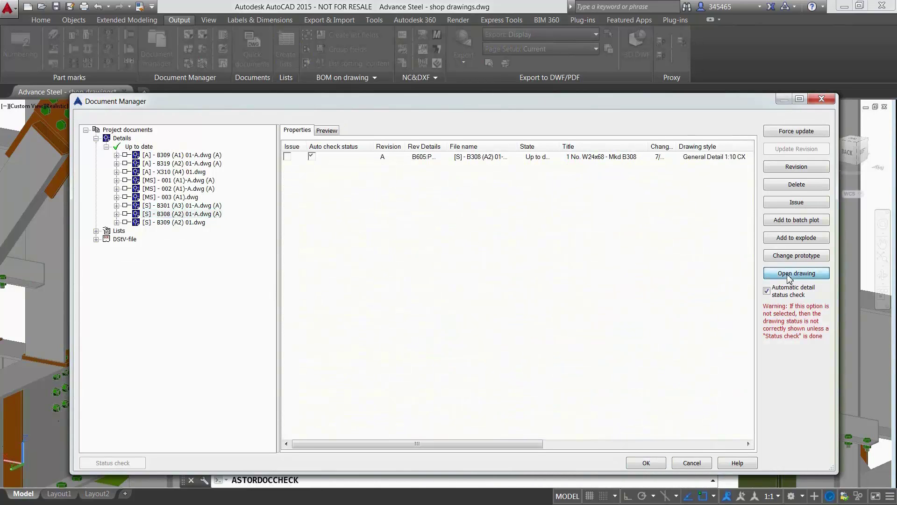
# Zoom and pan the B308 sheet to inspect the revision clouds and the title block's revision A entry.
pyautogui.scroll(6, 497, 287)
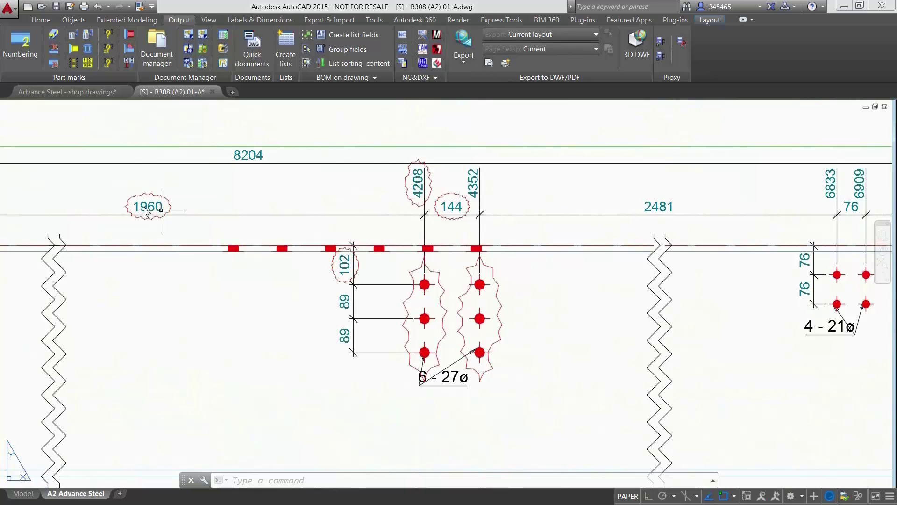
pyautogui.scroll(-5, 442, 290)
pyautogui.moveTo(498, 380); pyautogui.dragTo(397, 271, button='middle')
pyautogui.scroll(2, 397, 271)
pyautogui.scroll(2, 397, 271)
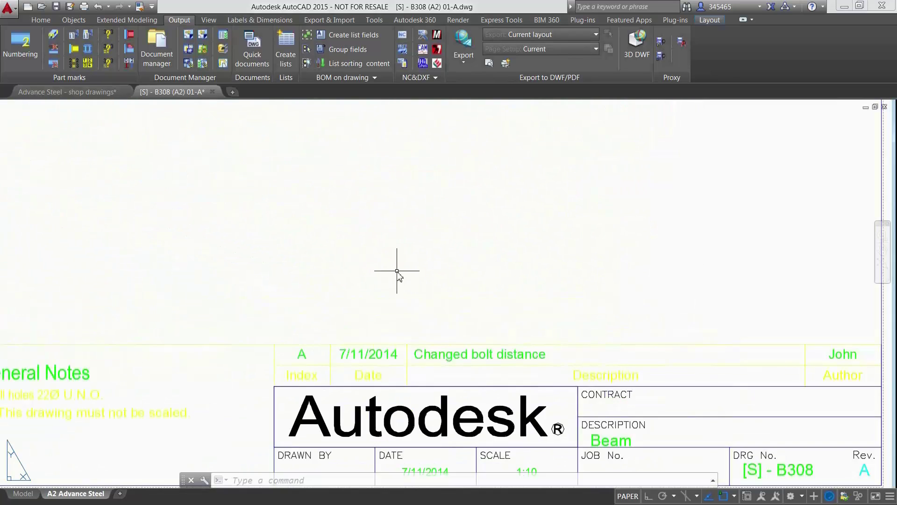
pyautogui.moveTo(496, 290); pyautogui.dragTo(387, 214, button='middle')
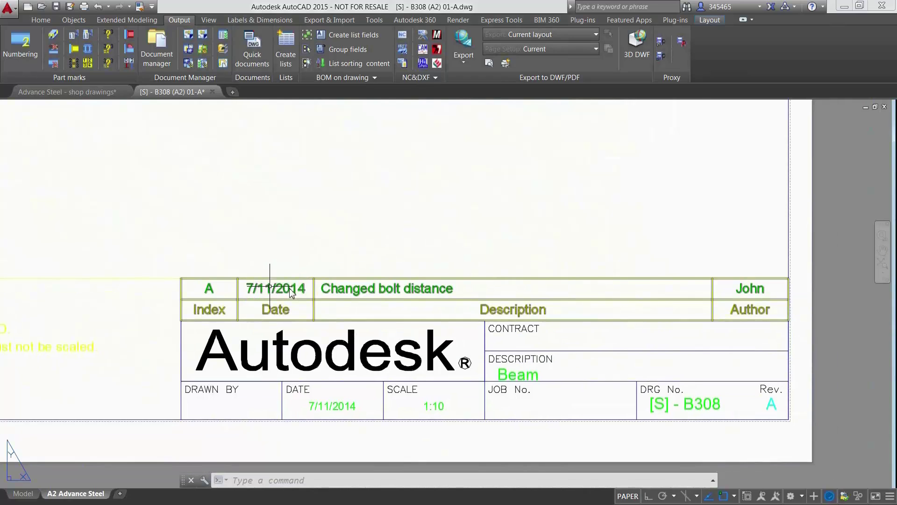